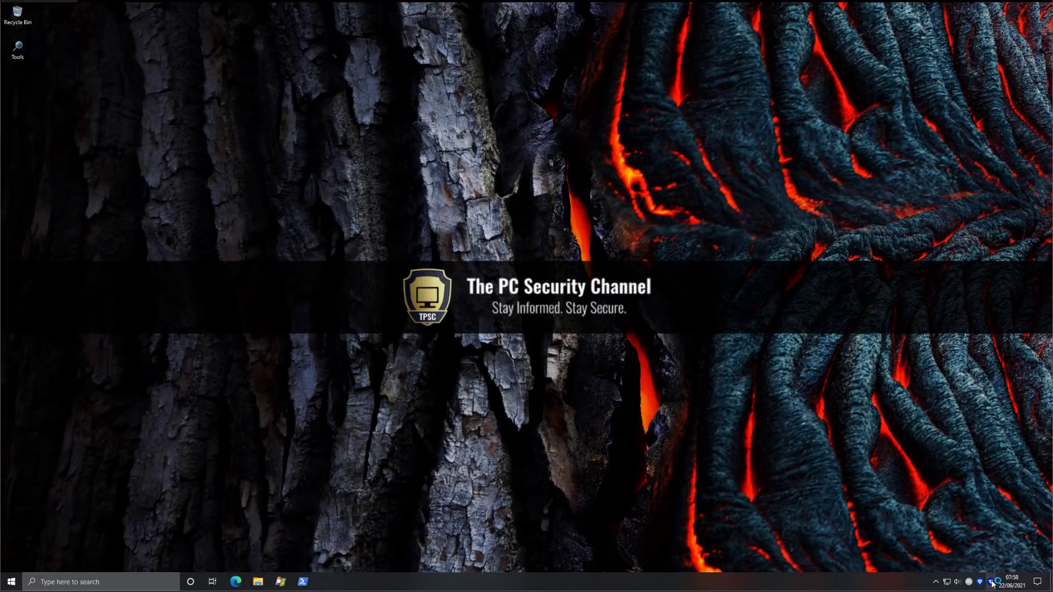
Show the SAFE protection overview, then bring up ID Protection's master password unlock window
click(992, 583)
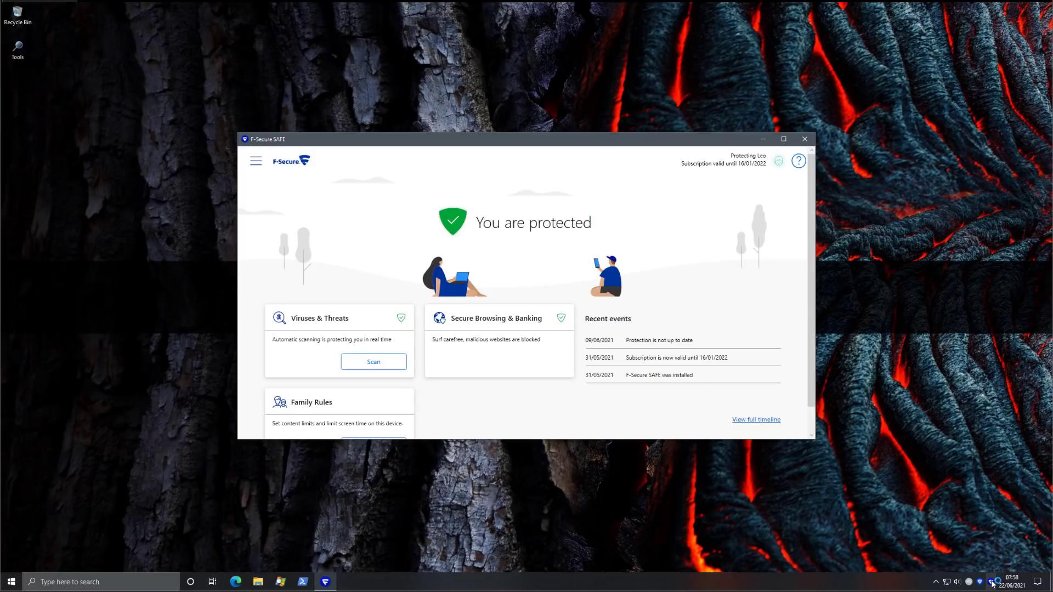
click(982, 582)
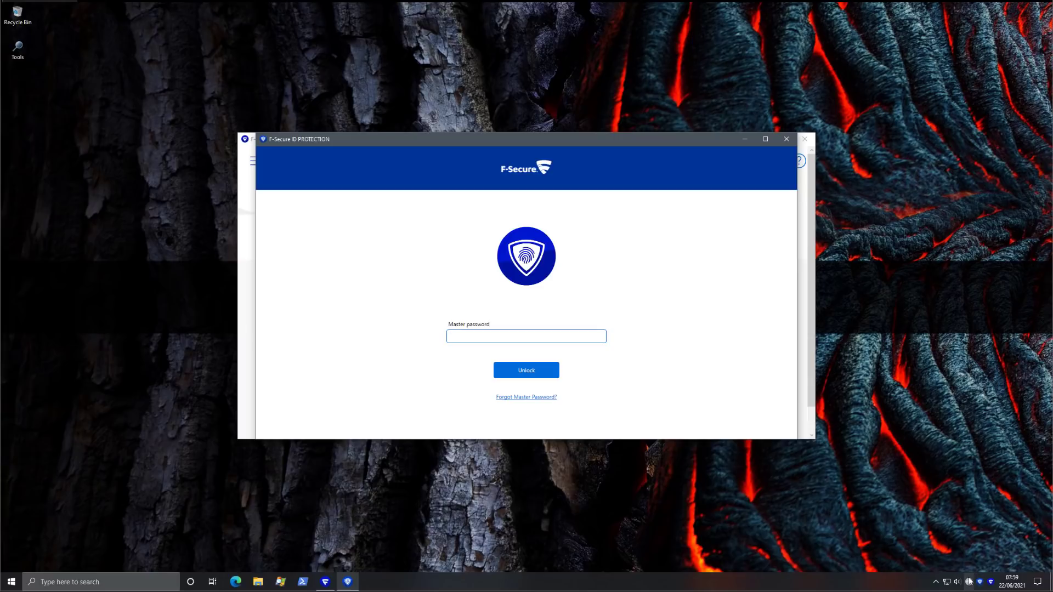
Check FREEDOME's VPN status, then close it to return to the SAFE 'You are protected' overview
click(969, 582)
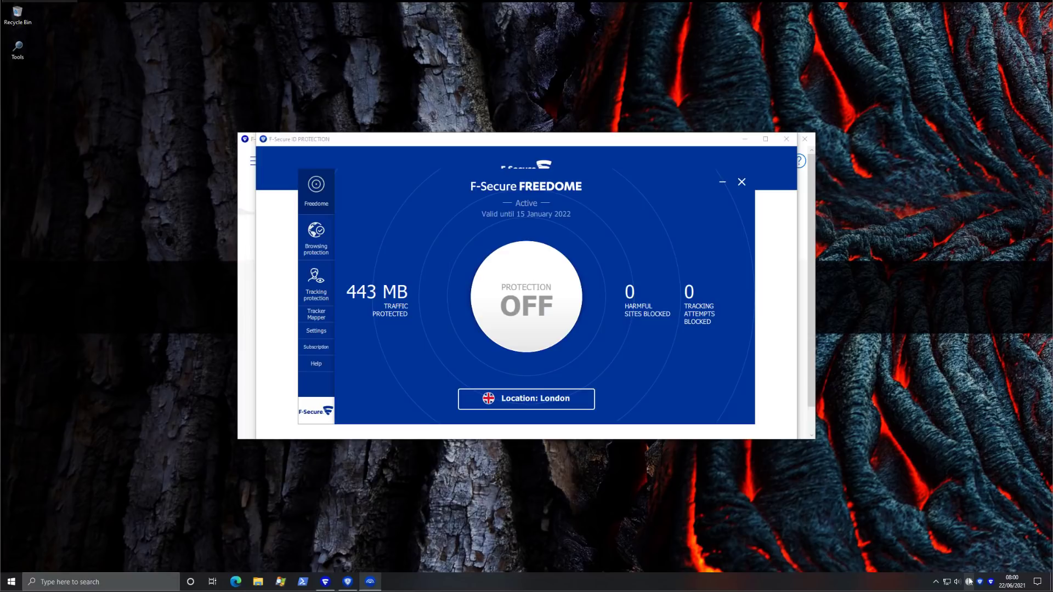
click(742, 182)
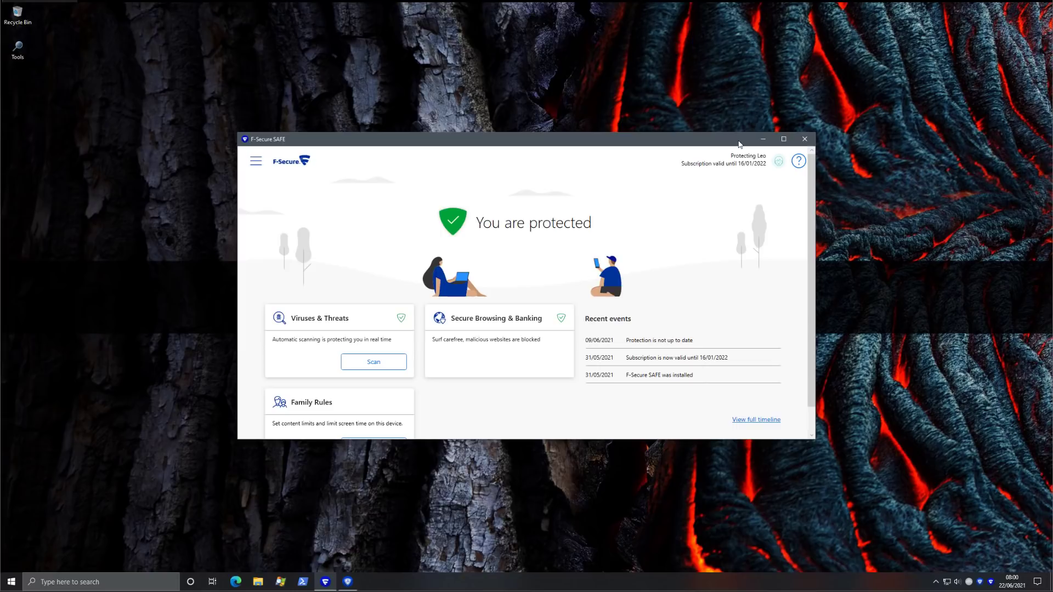
Open PowerShell, close the Classified folder window, and type 'python' at the Z:\Shared prompt
click(304, 583)
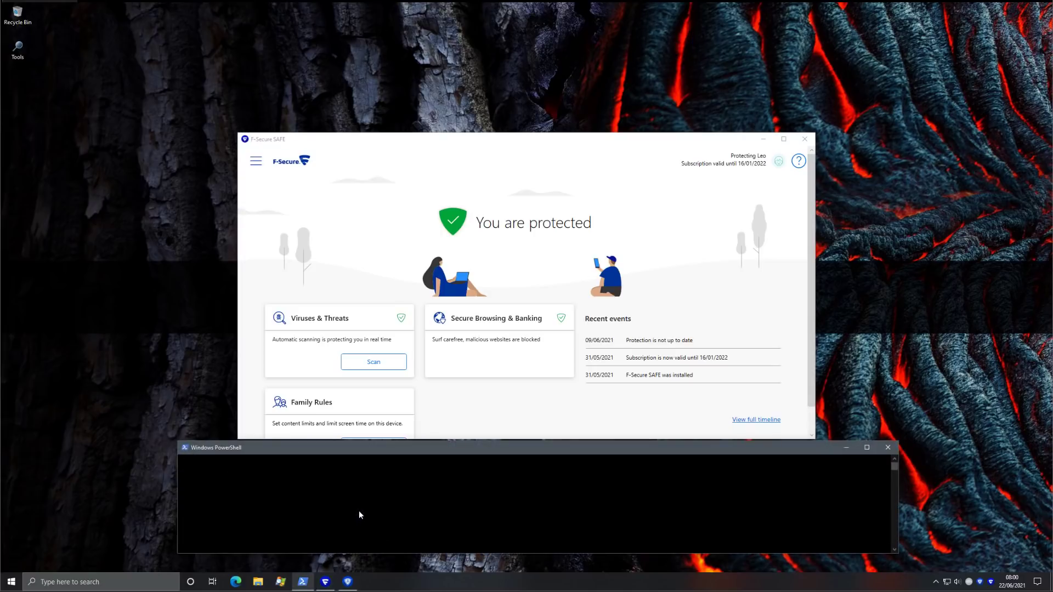
click(423, 427)
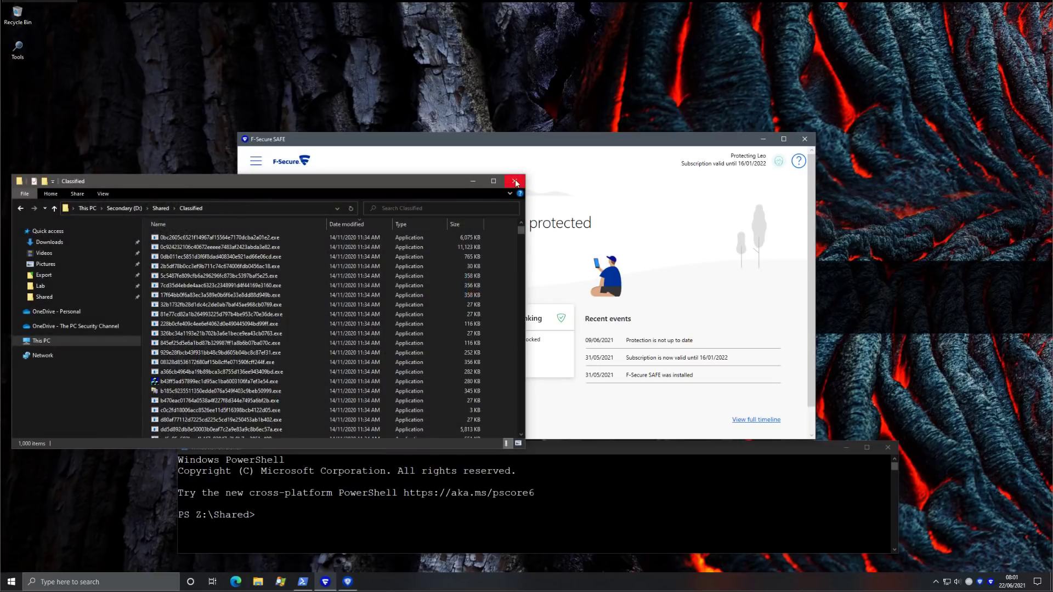
click(516, 182)
click(481, 502)
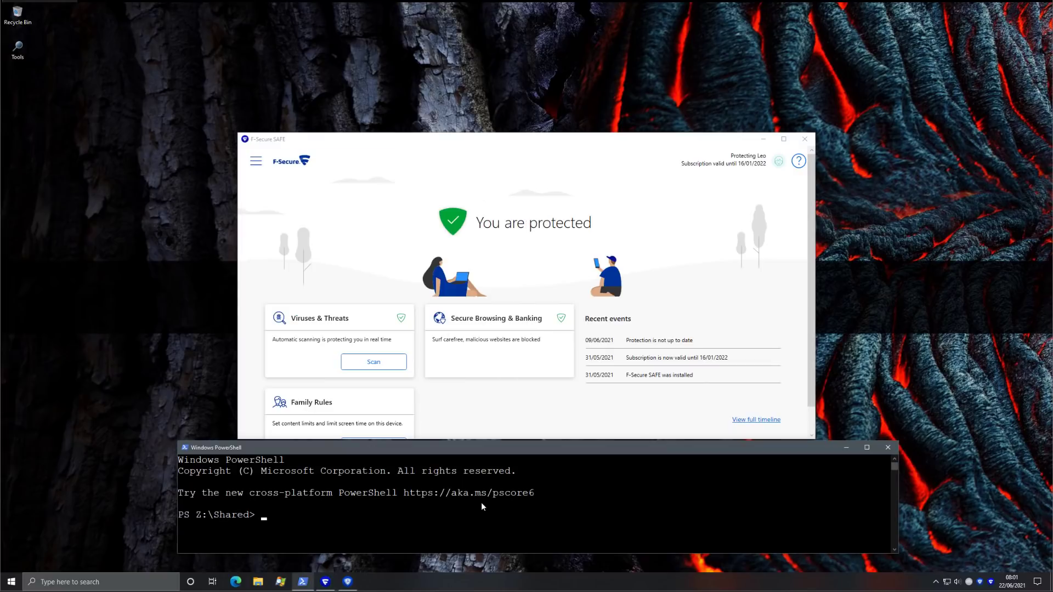
text(python)
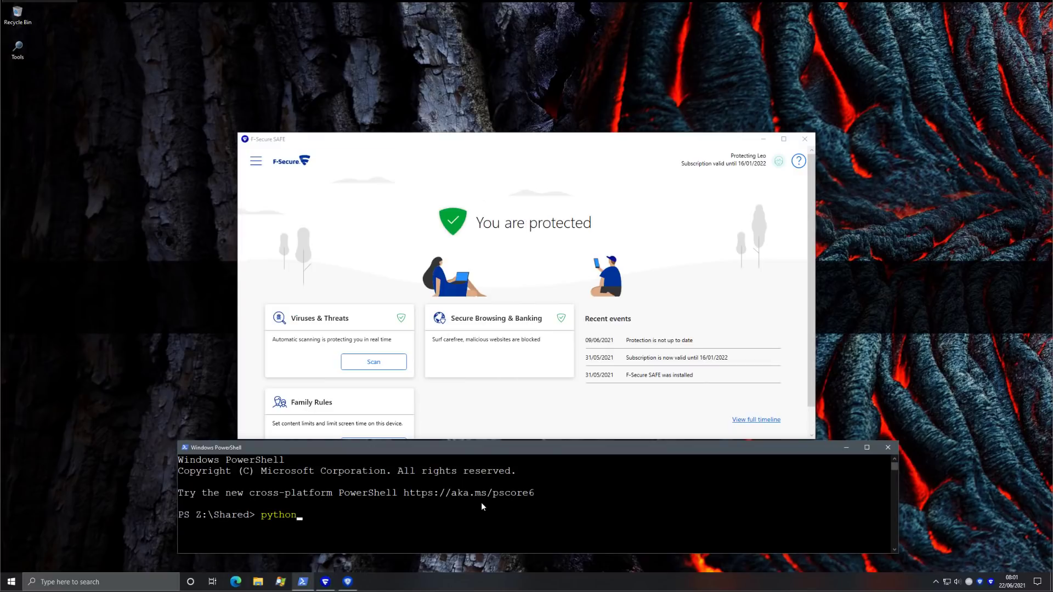
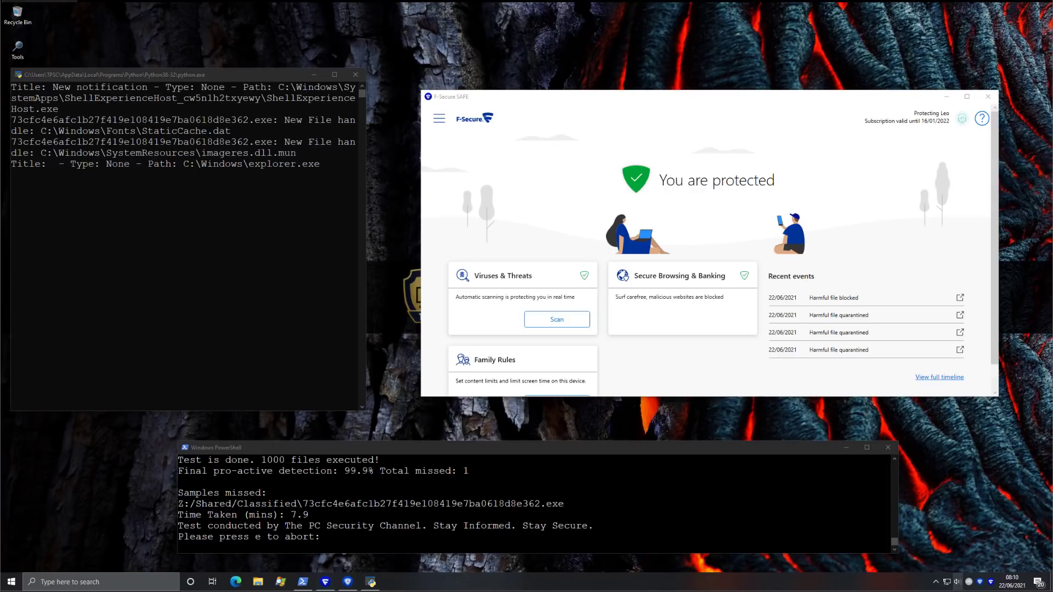
Mute the speakers, widen the Python monitor window, and end the finished malware test
click(957, 582)
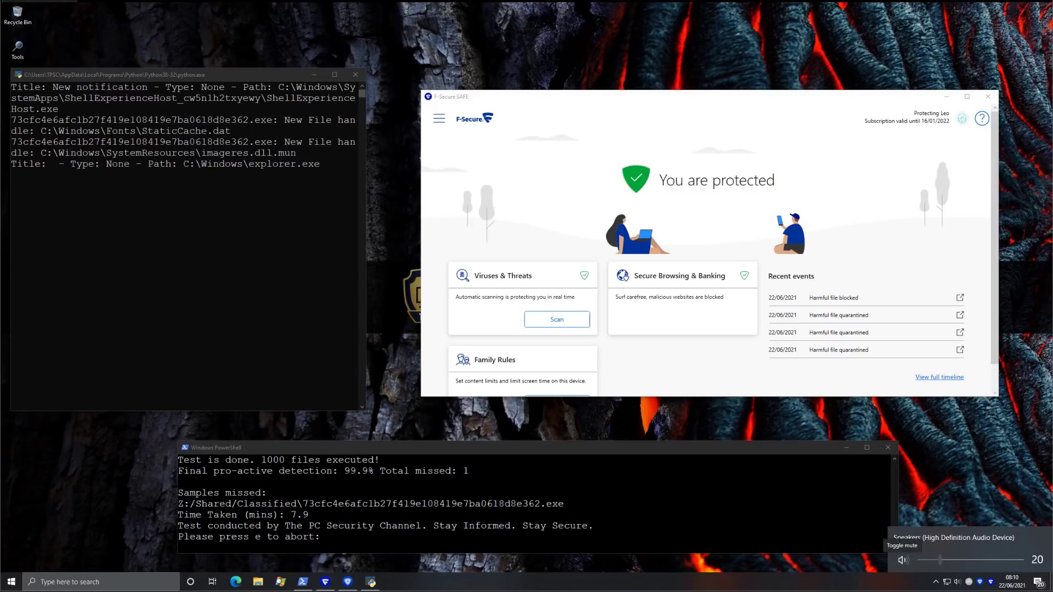
click(903, 560)
key(Escape)
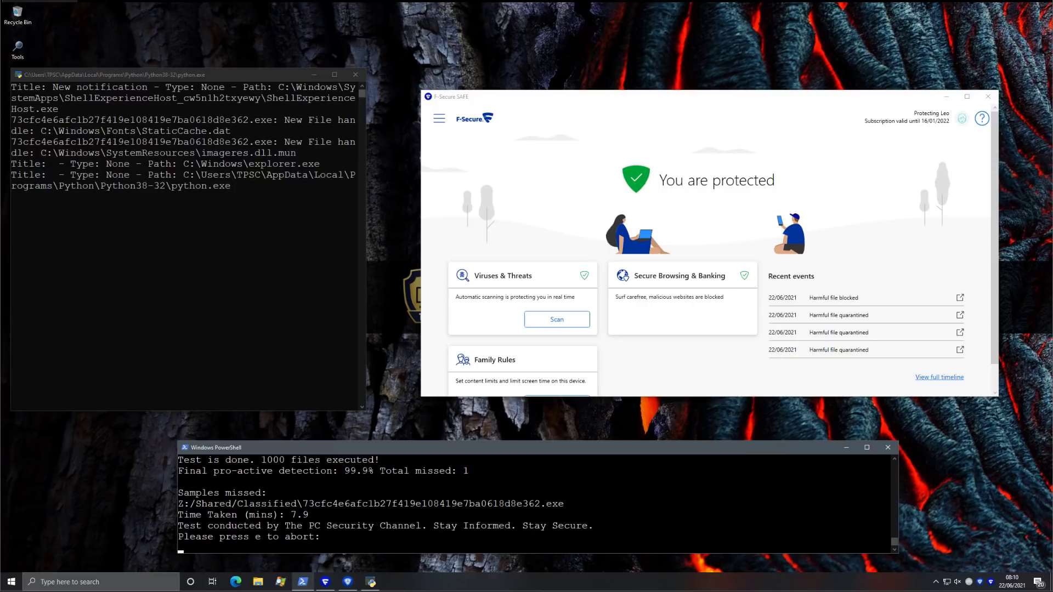
drag(366, 234, 429, 234)
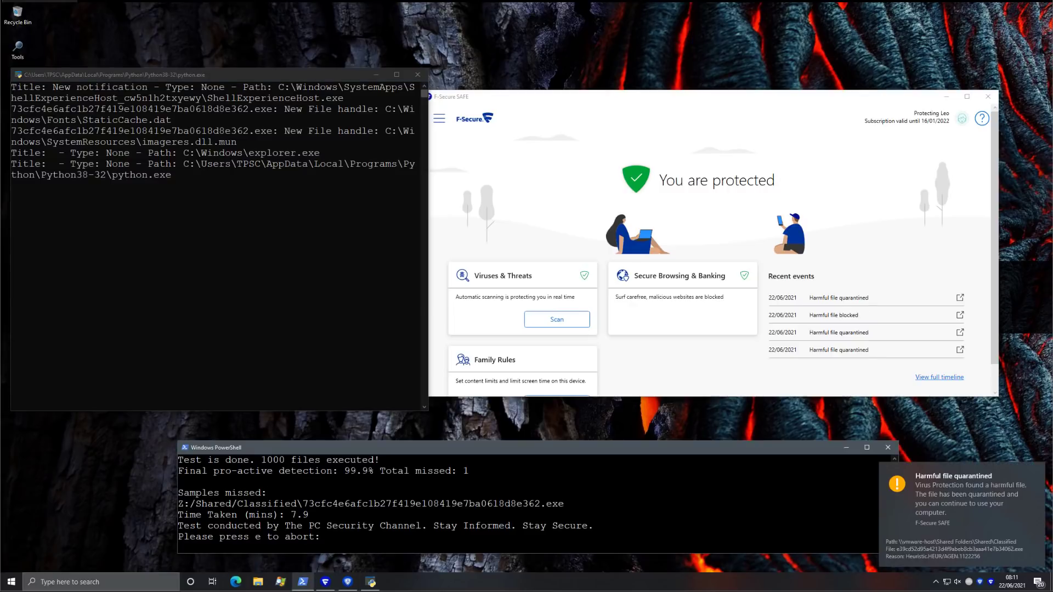
key(e)
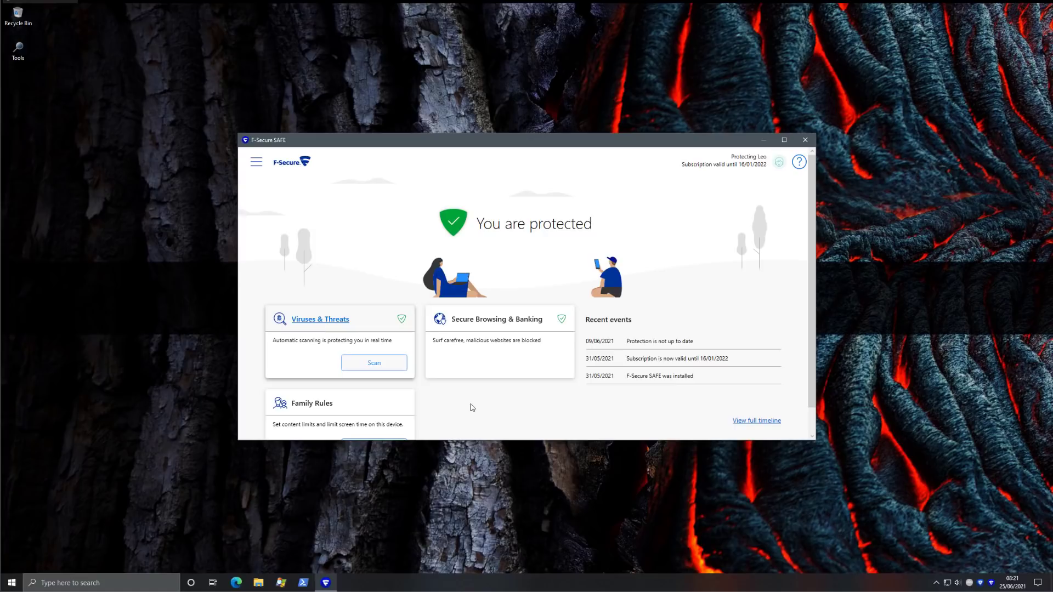
Enlarge the SAFE window and scroll through the Viruses and Threats settings page
drag(486, 443, 486, 472)
click(257, 161)
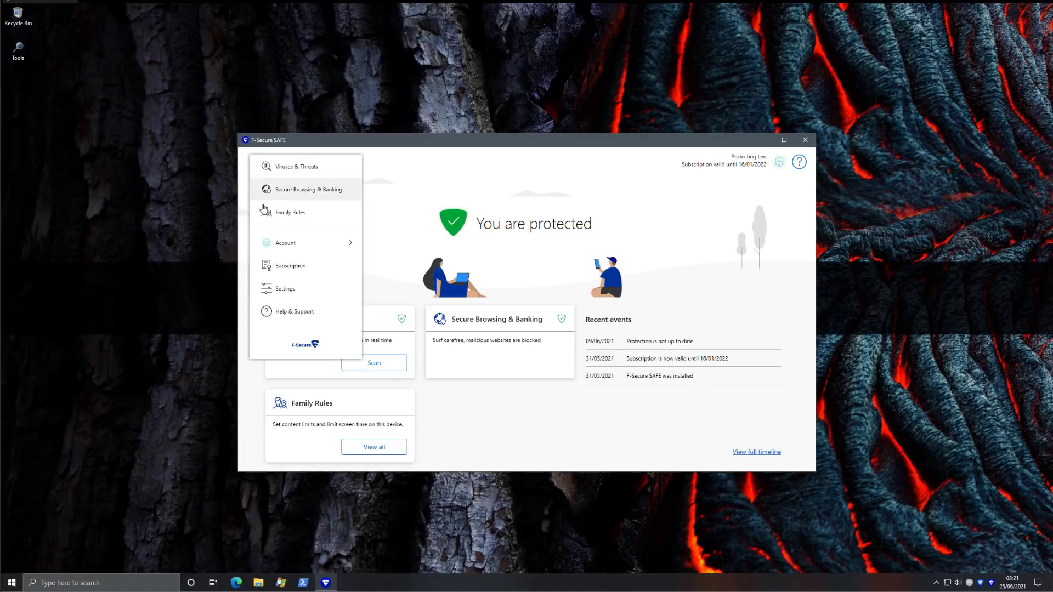
click(277, 292)
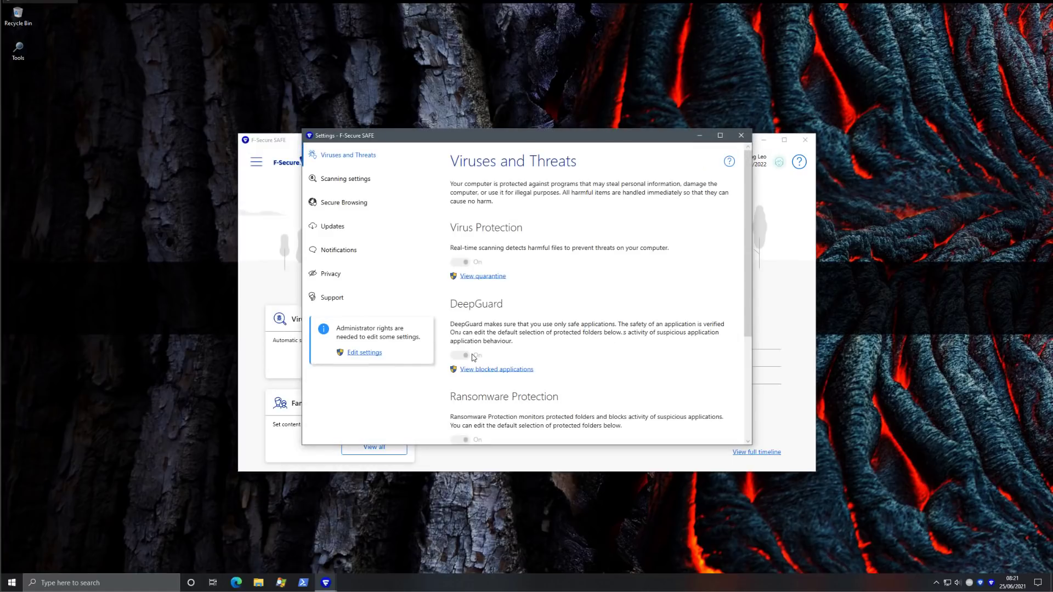
scroll(472, 356, down, 1)
scroll(492, 365, down, 1)
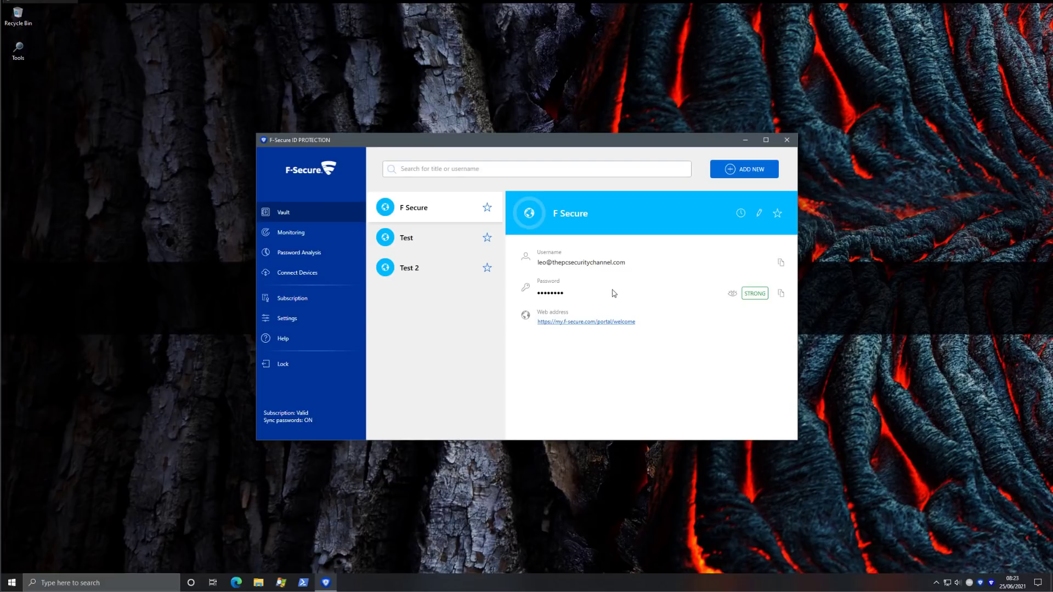
click(745, 169)
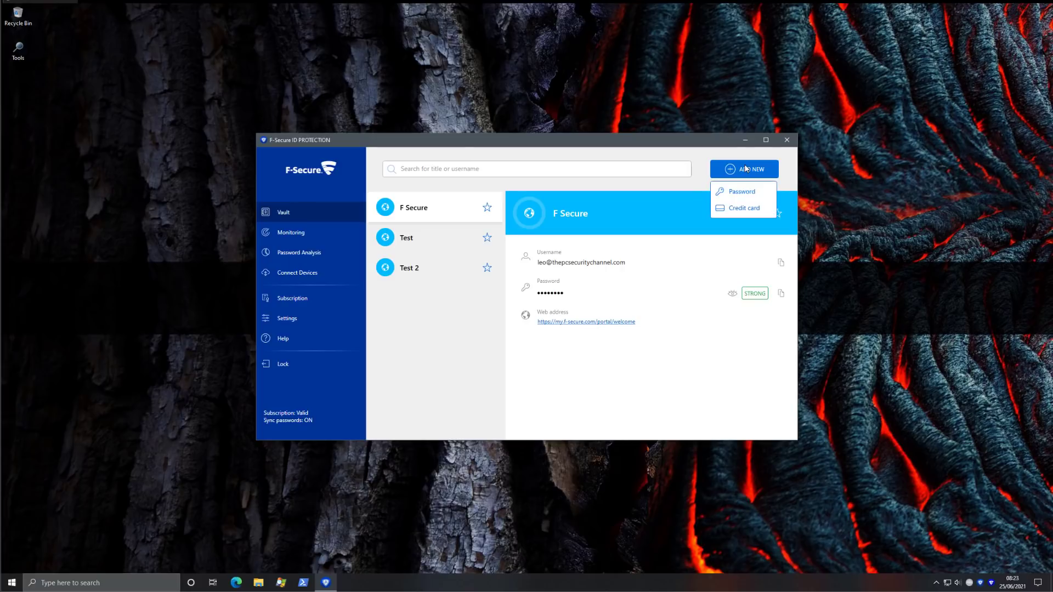
click(746, 194)
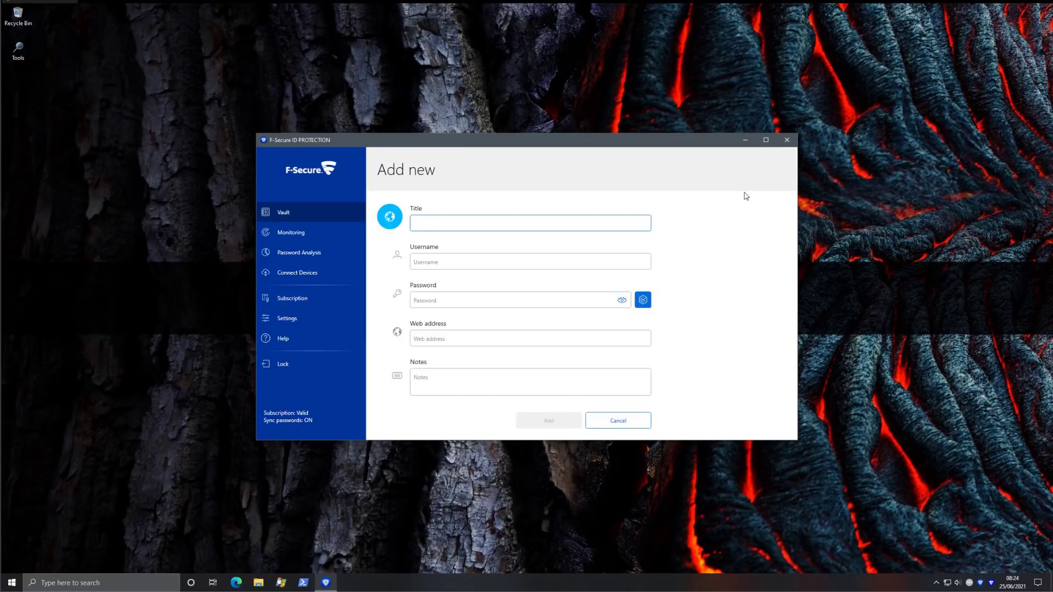
click(643, 299)
click(738, 354)
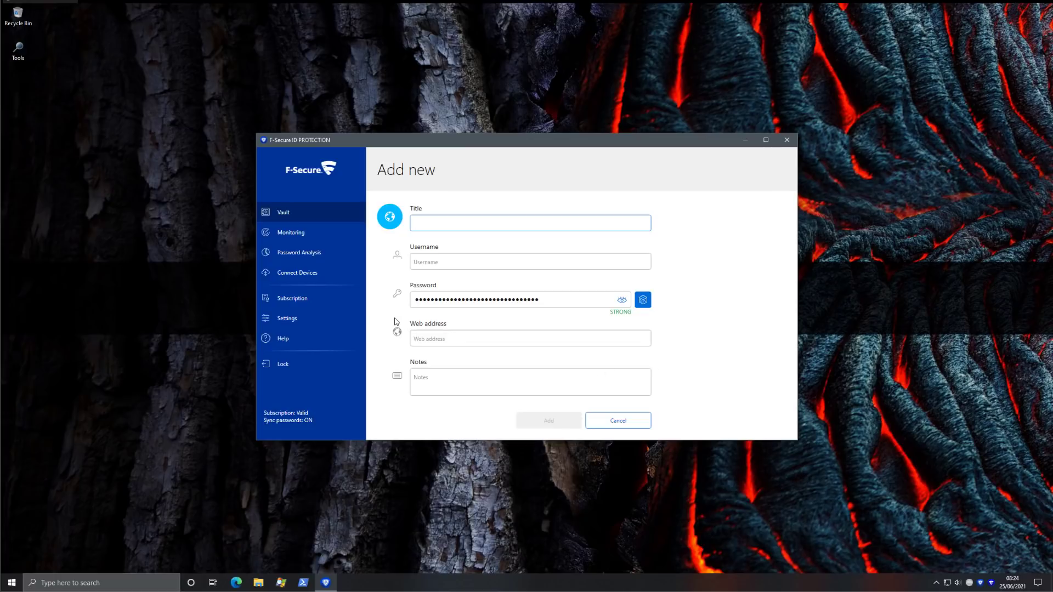
click(327, 217)
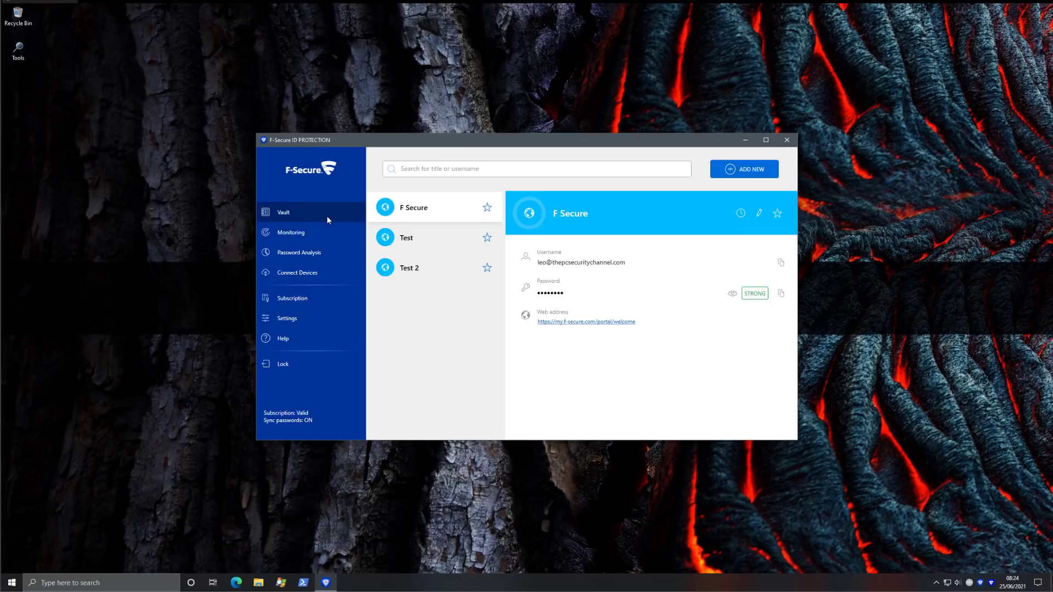
Check Password Analysis, reveal the Test entry's password in the Vault, then show Monitoring
click(301, 260)
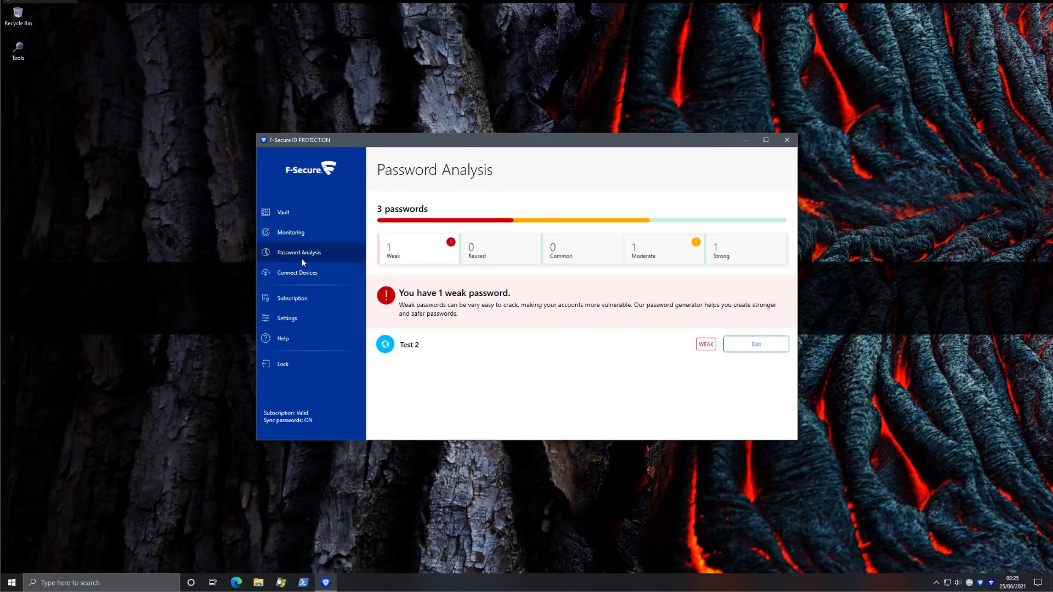
click(307, 208)
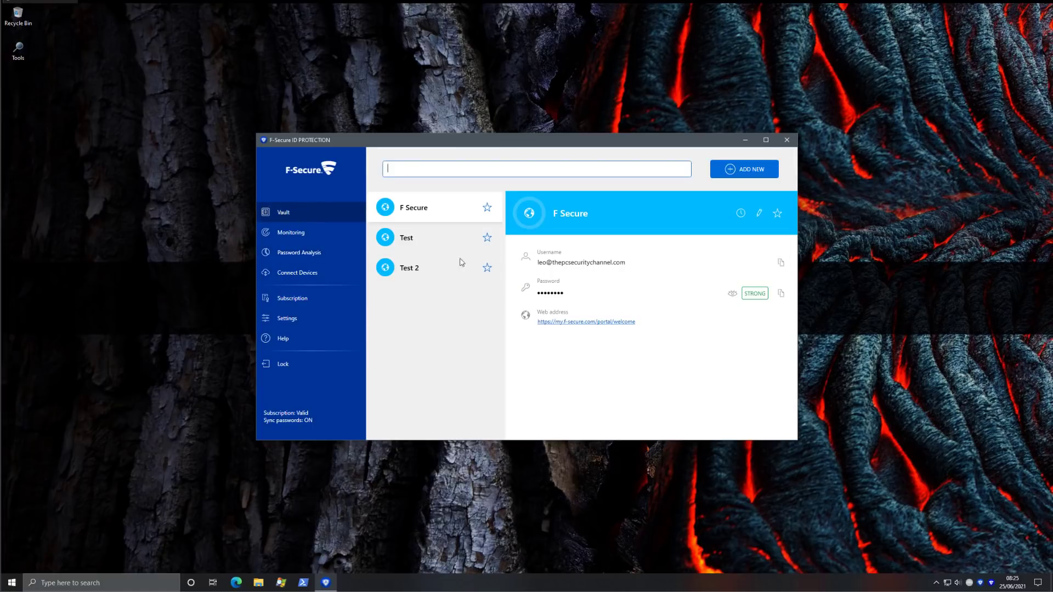
click(427, 247)
click(725, 293)
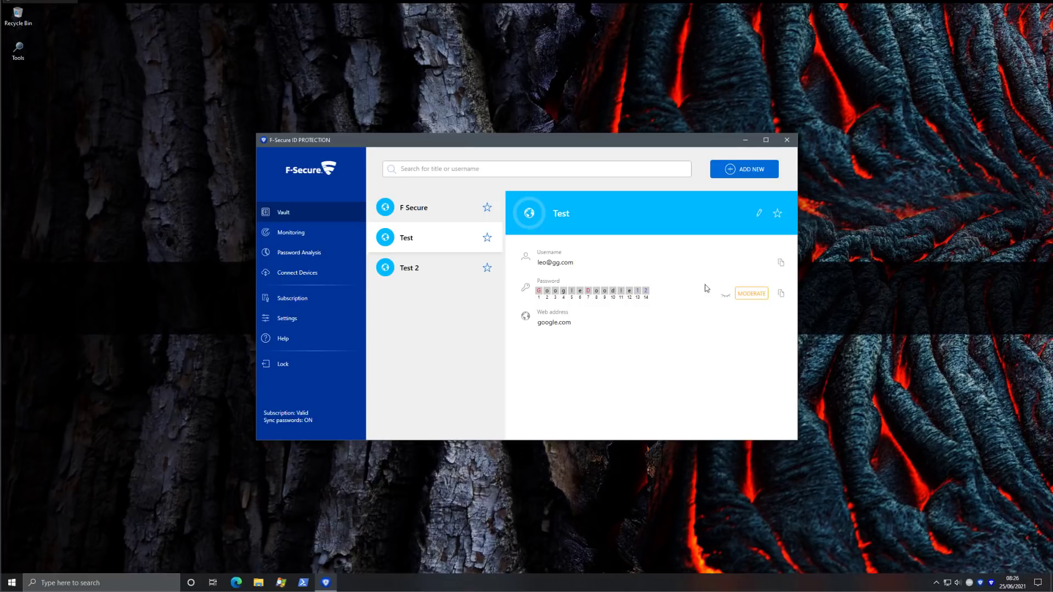
click(340, 230)
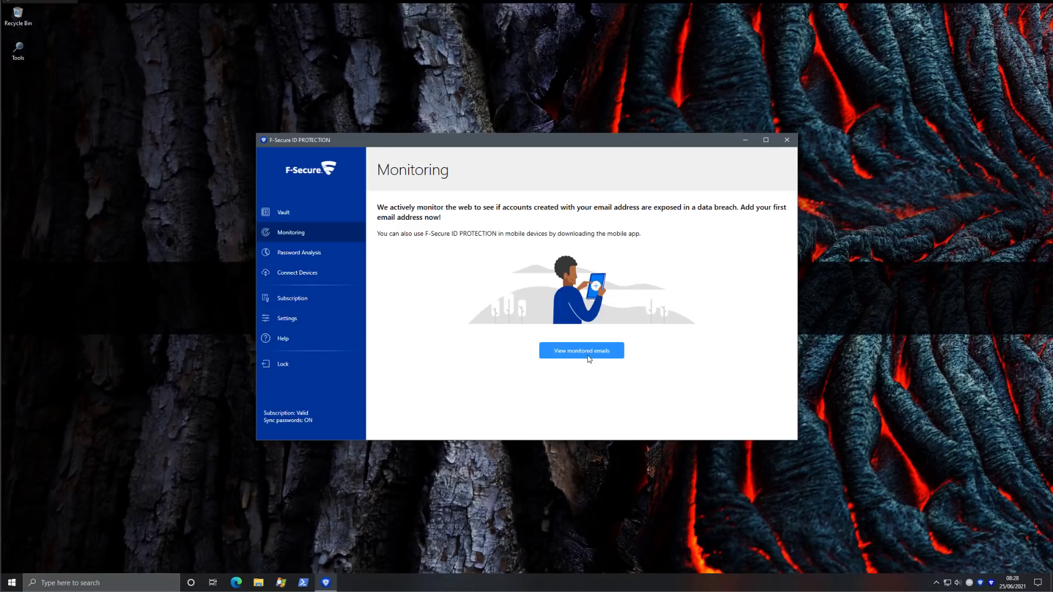
Revisit the Vault and Monitoring pages, then close ID Protection
click(338, 216)
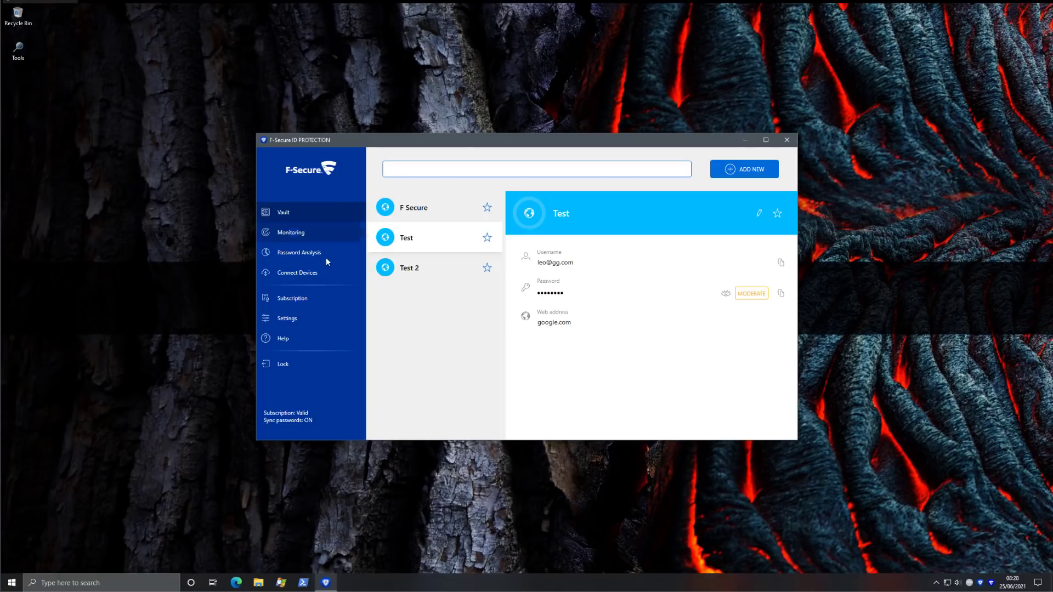
click(327, 238)
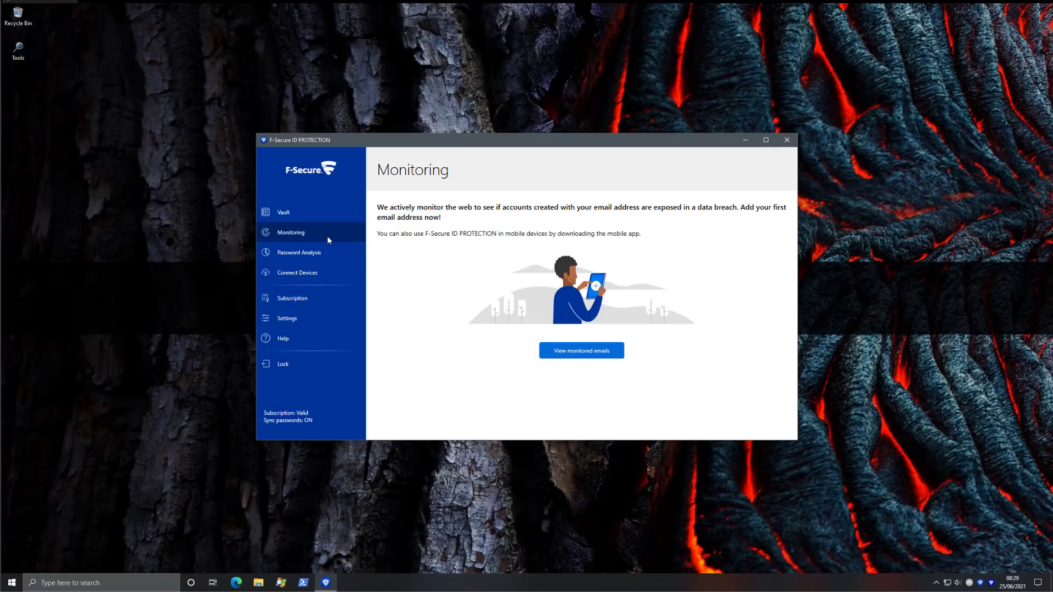
click(787, 139)
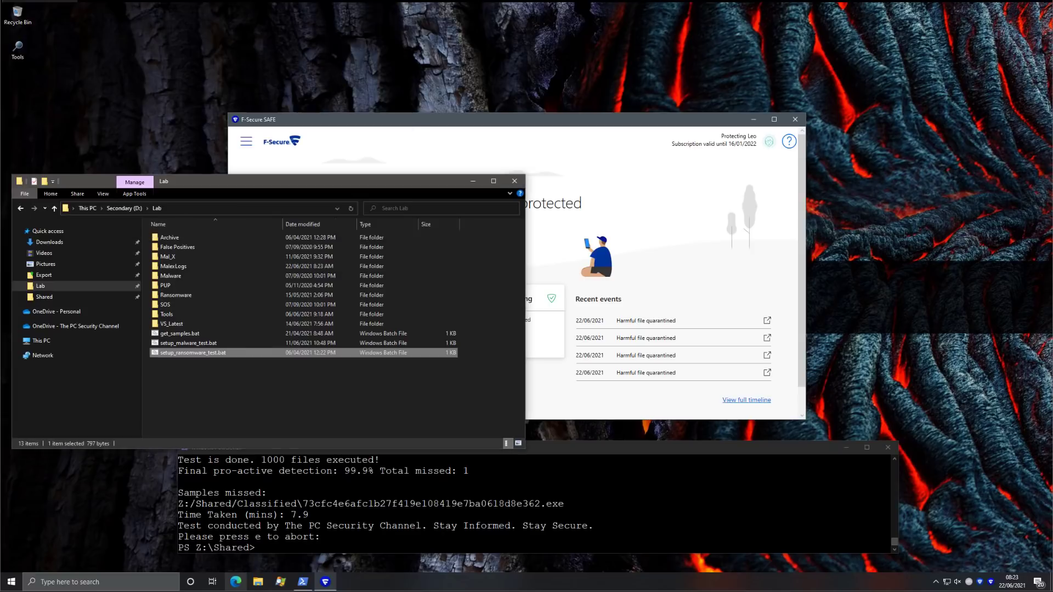
Enter 'python malx.py' in PowerShell and switch Virus Protection off in SAFE's settings
key(alt+F4)
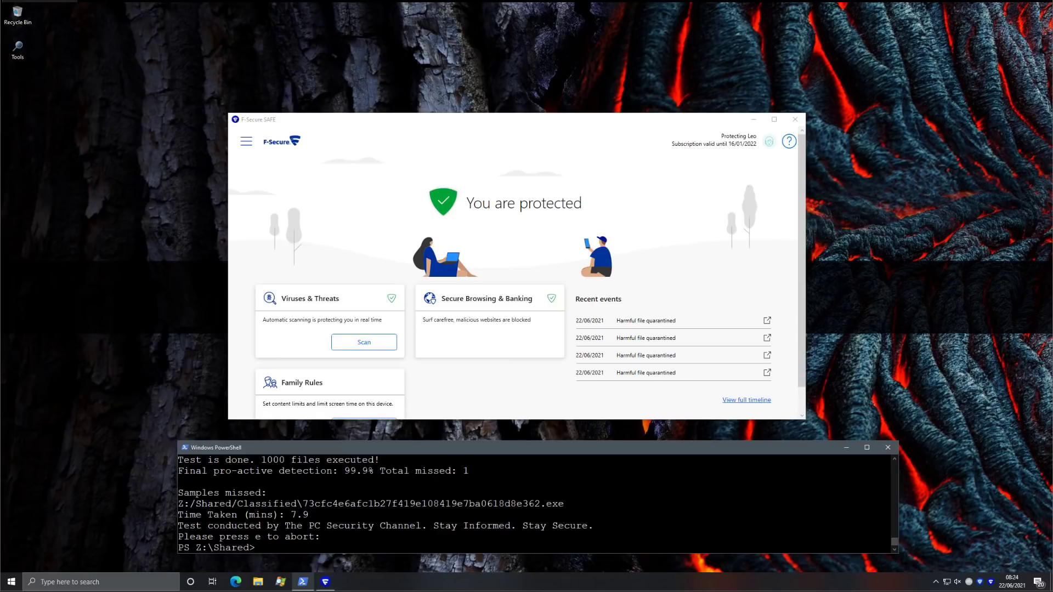
text(python malx.py)
click(247, 141)
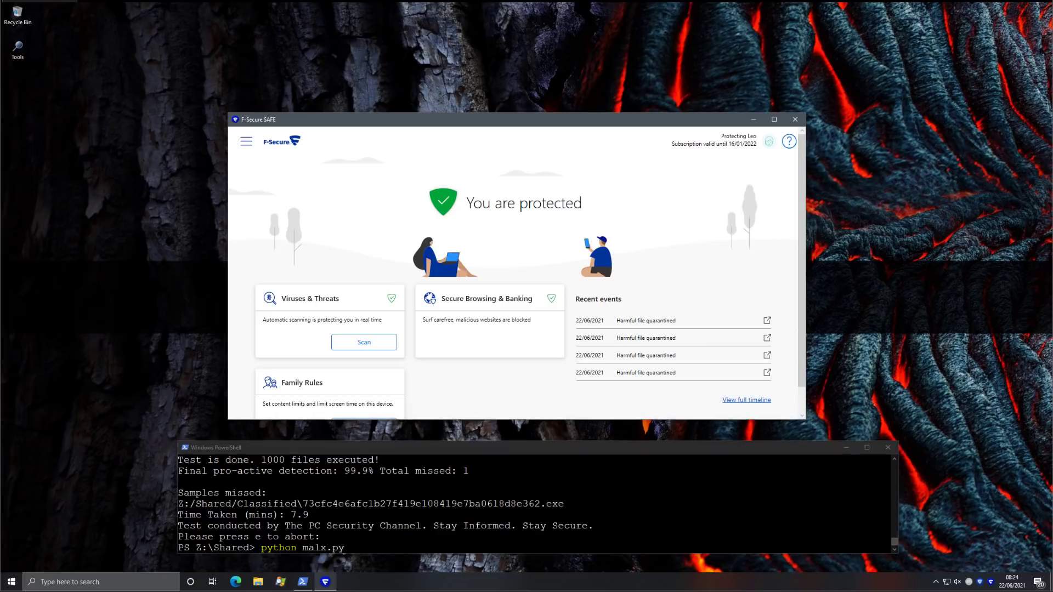
click(275, 268)
click(423, 252)
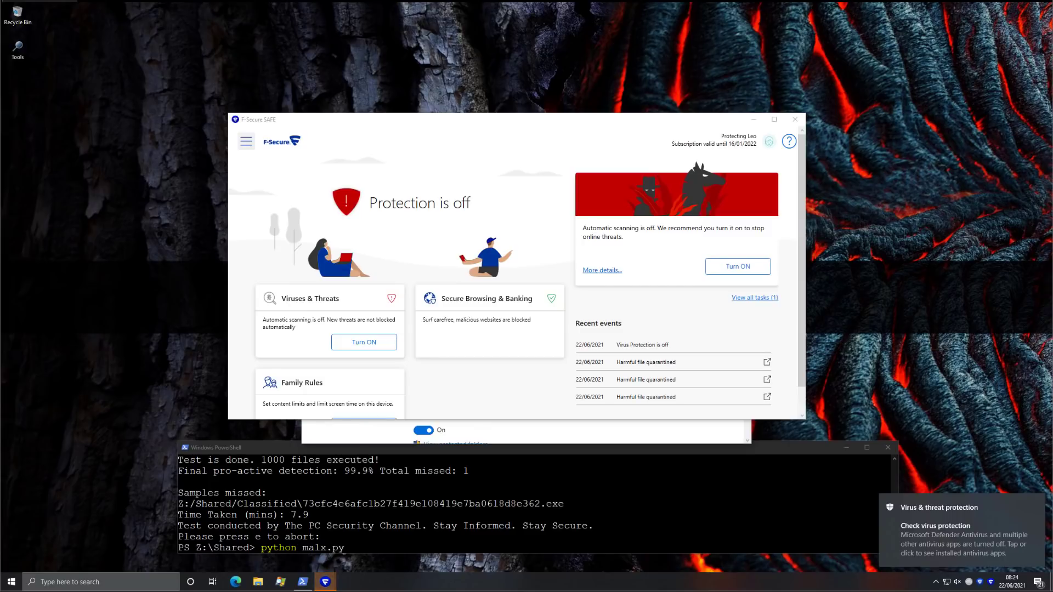
Minimize the main SAFE window and return to the PowerShell console
click(753, 119)
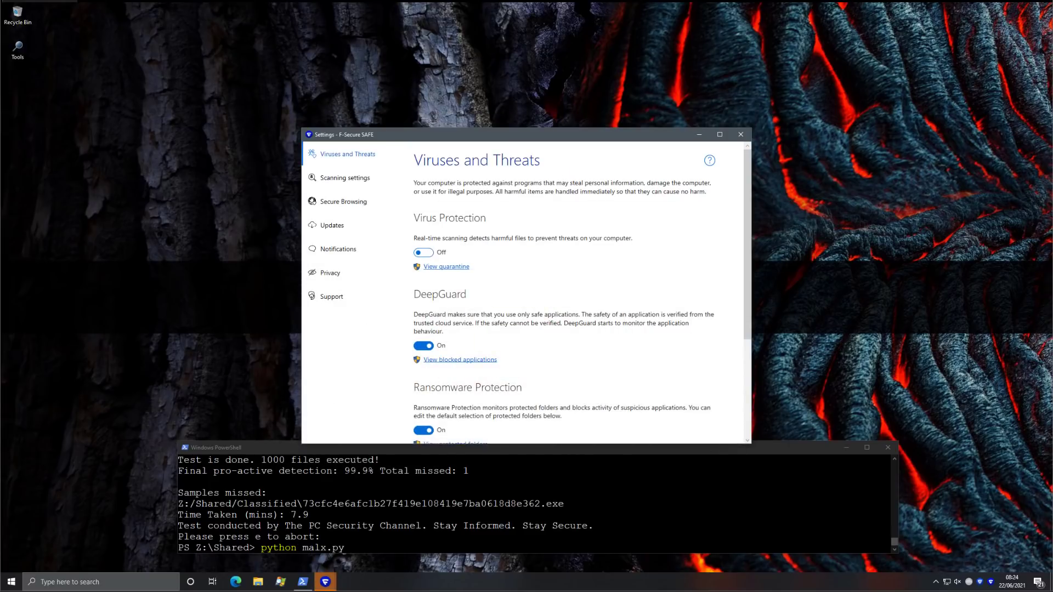
scroll(525, 291, down, 1)
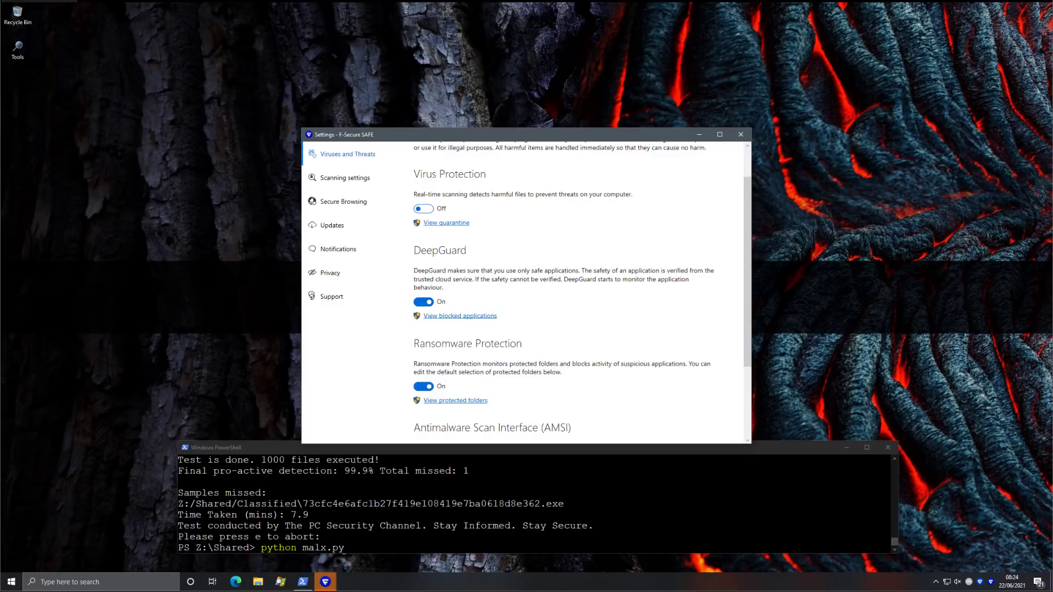
key(alt+Tab)
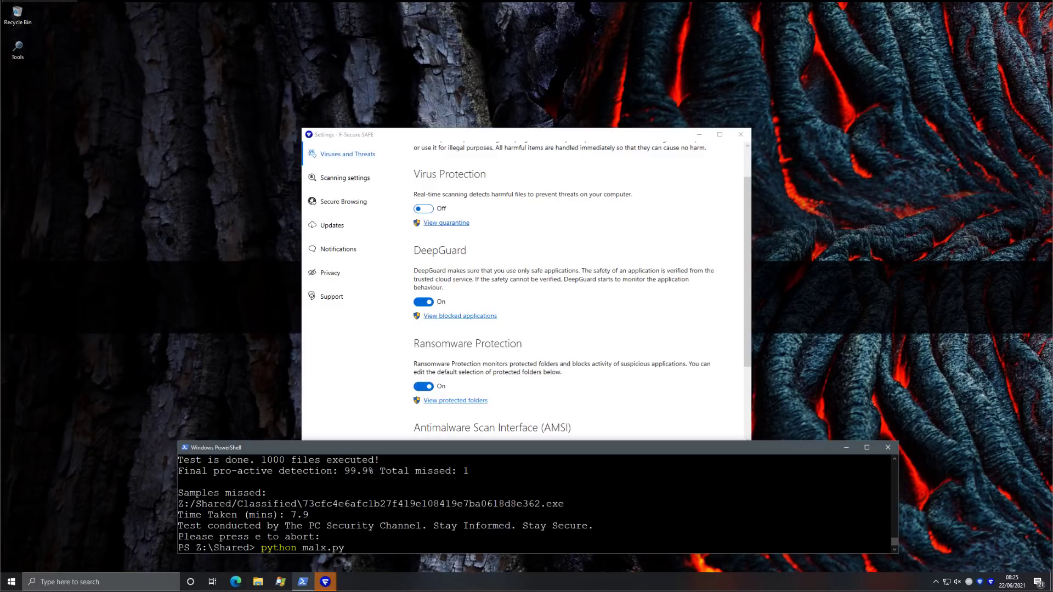
Start the malx.py ransomware test and reposition the SAFE settings window
key(Return)
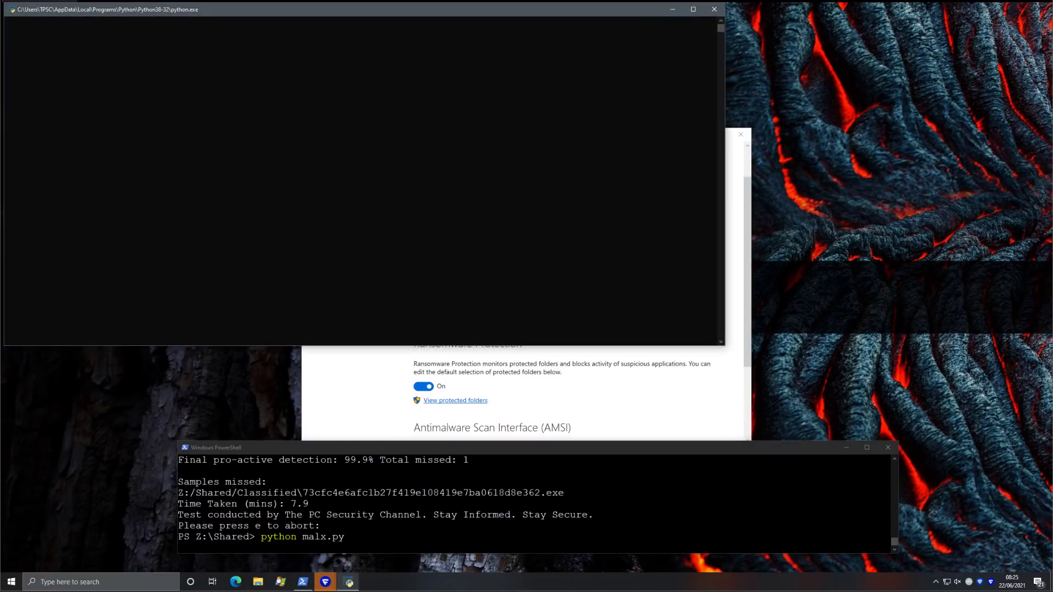
click(325, 582)
drag(632, 141, 887, 61)
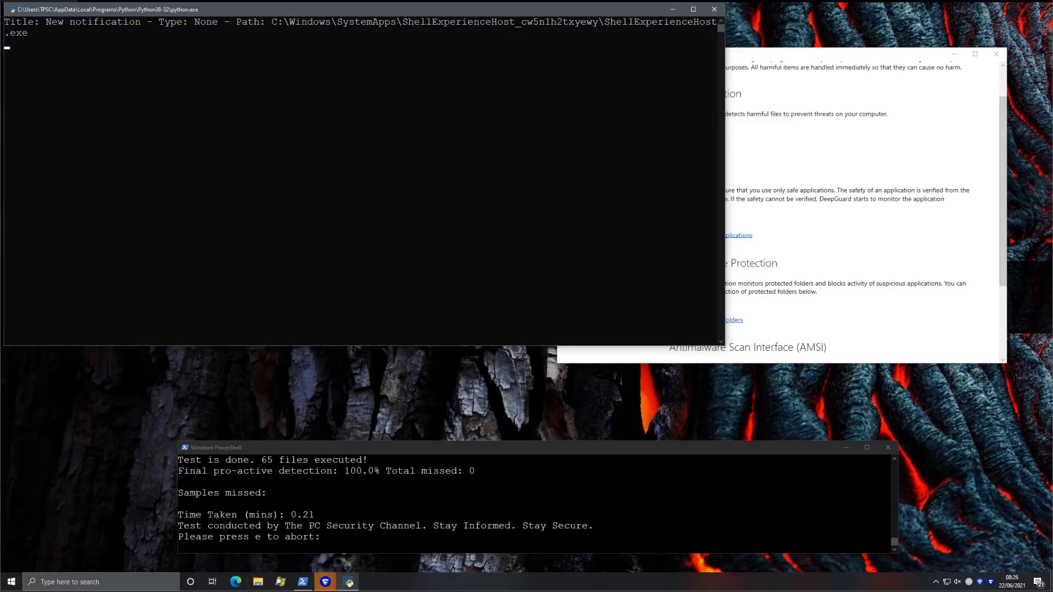
Abort the running test and rerun python malx.py from the command history
click(181, 552)
key(e)
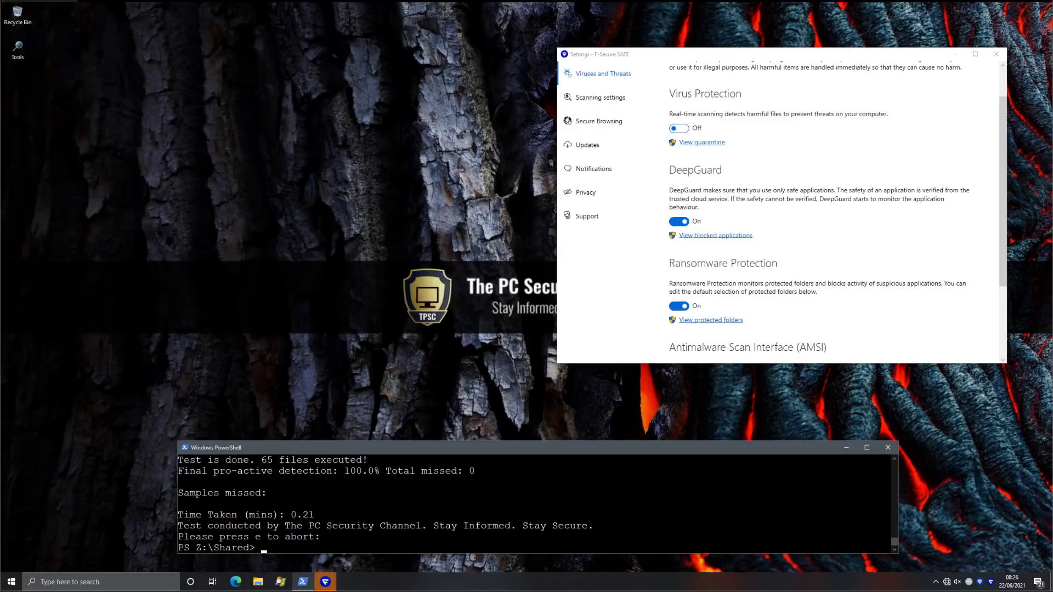
key(Up)
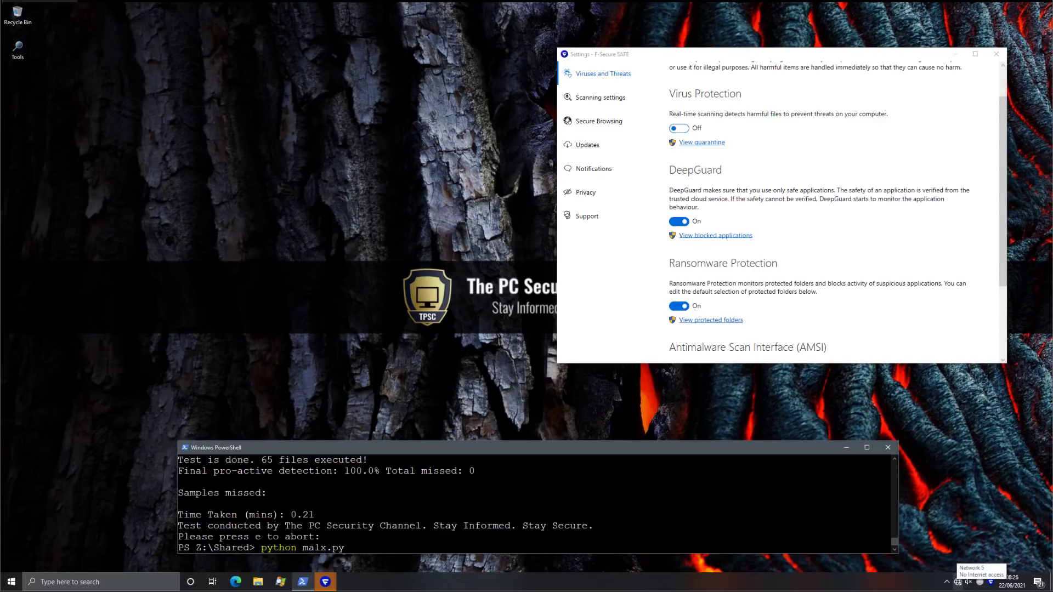
click(454, 471)
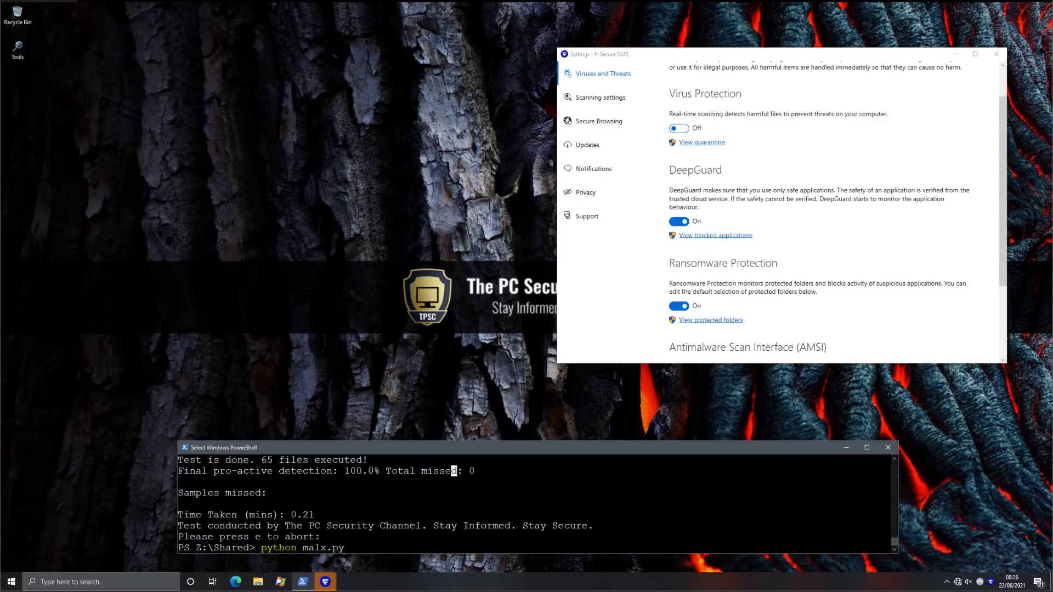
key(Escape)
key(Return)
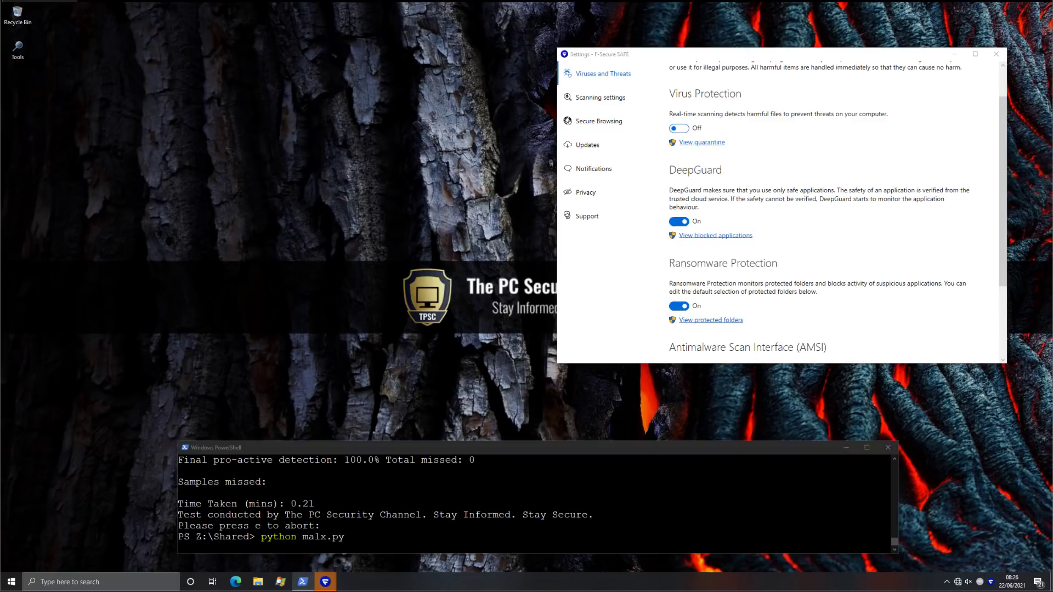
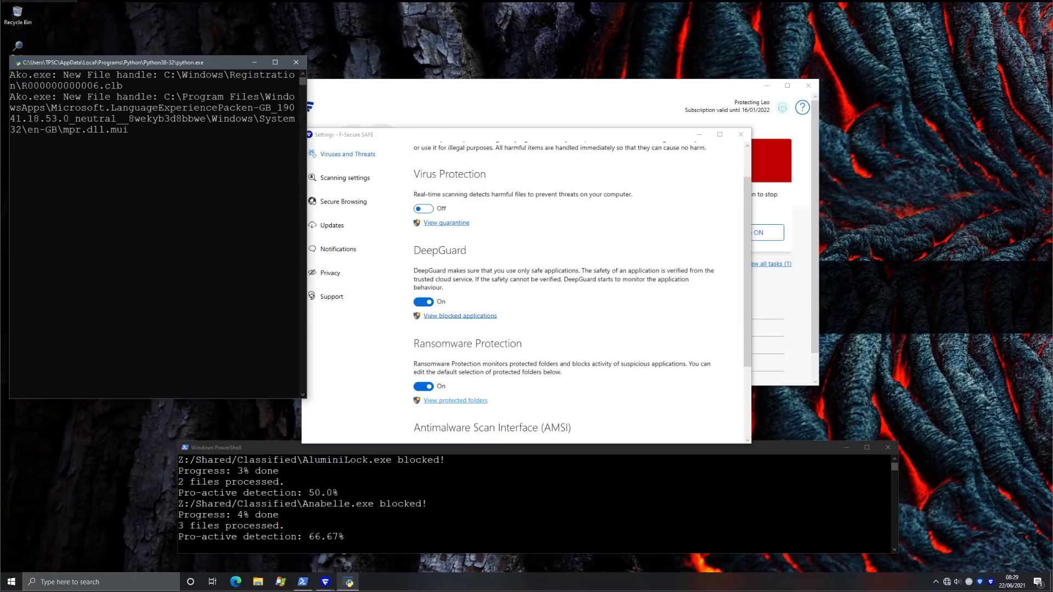
Close the F-Secure SAFE Settings window to return to the home view
click(822, 537)
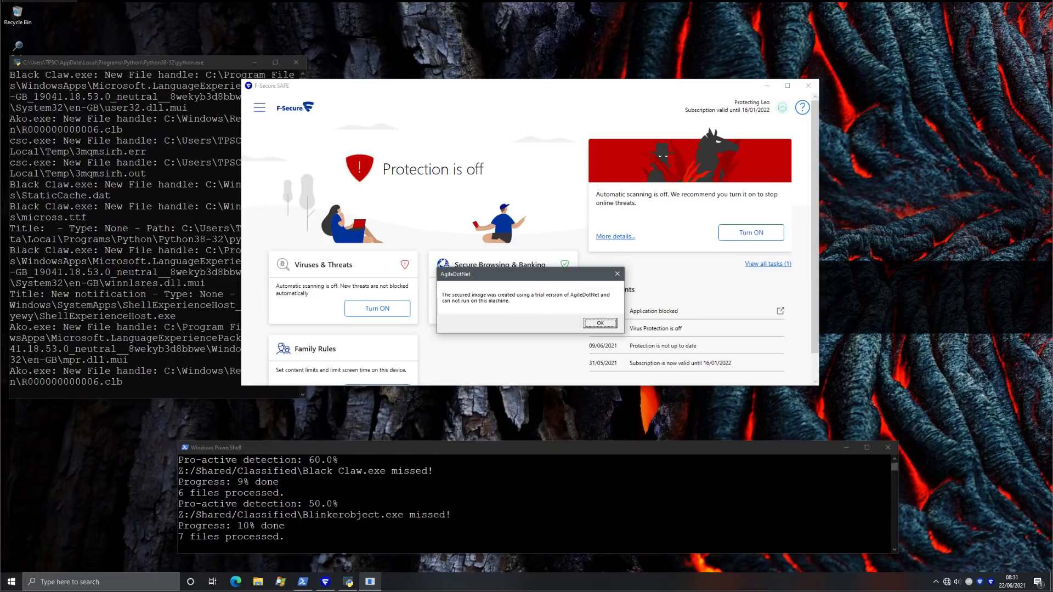
Dismiss the AgileDotNet error and approve the UAC prompt for java_update_hnribaa.exe
key(Return)
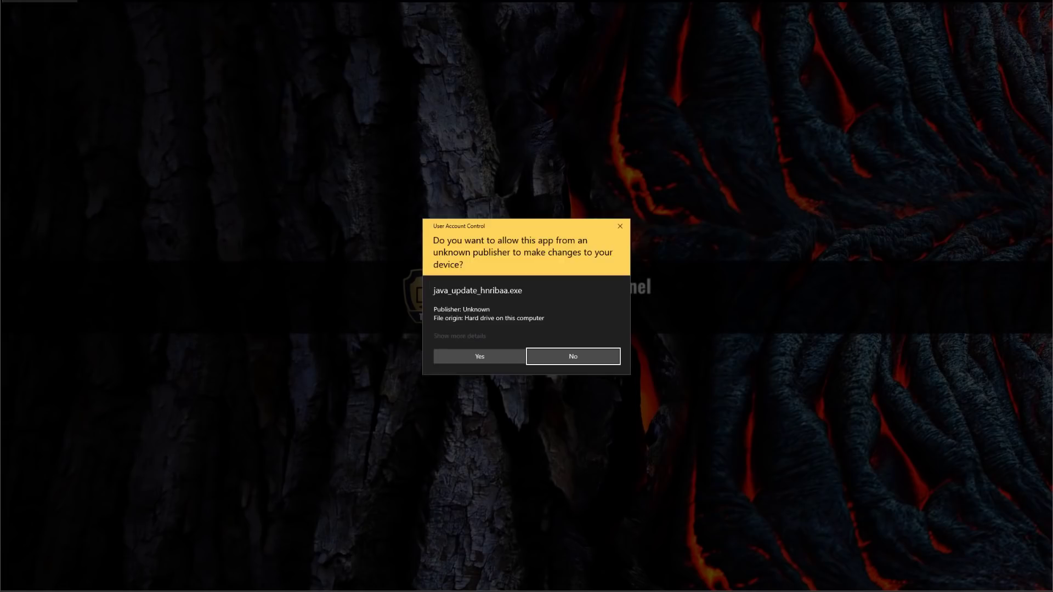
click(479, 357)
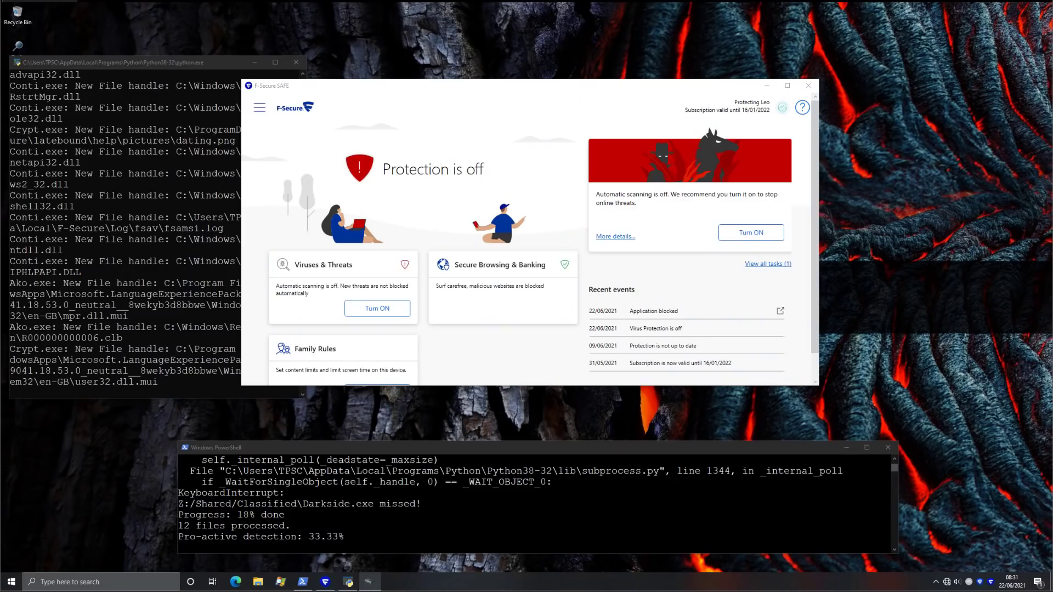